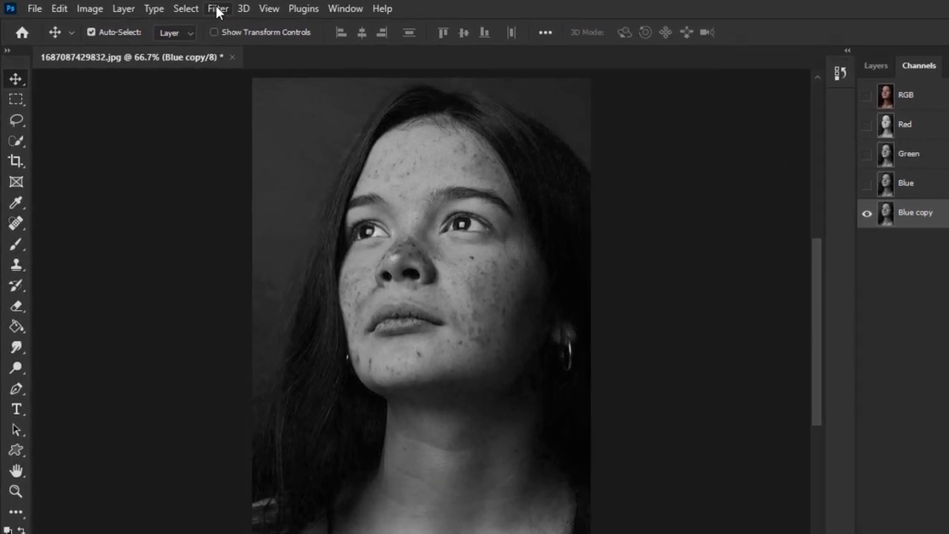
# Apply a High Pass filter with a 10-pixel radius to the Blue copy channel
pyautogui.click(191, 7)
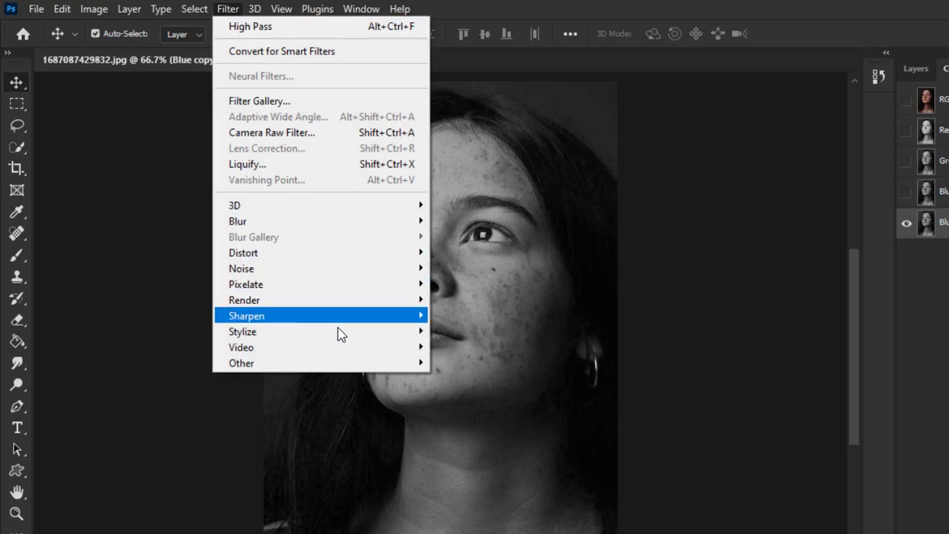
pyautogui.moveTo(339, 364)
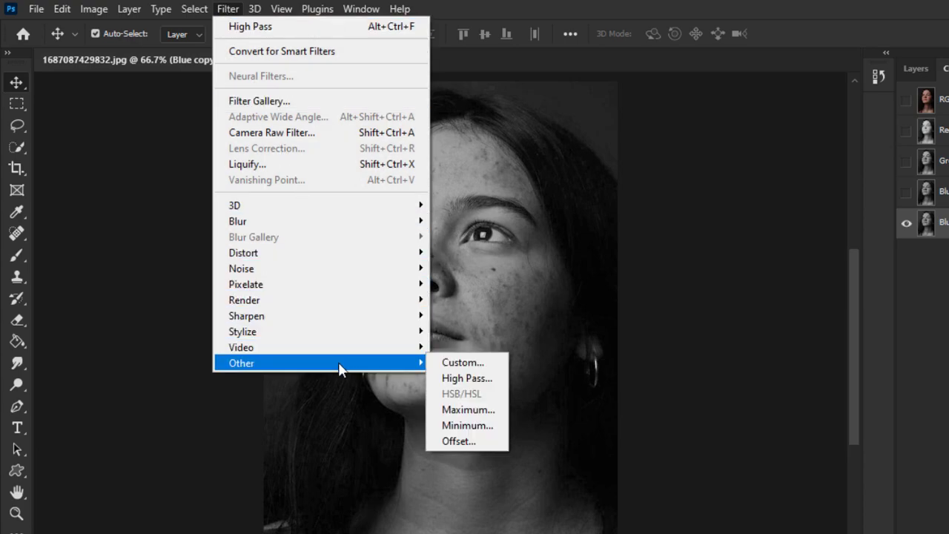
pyautogui.click(454, 377)
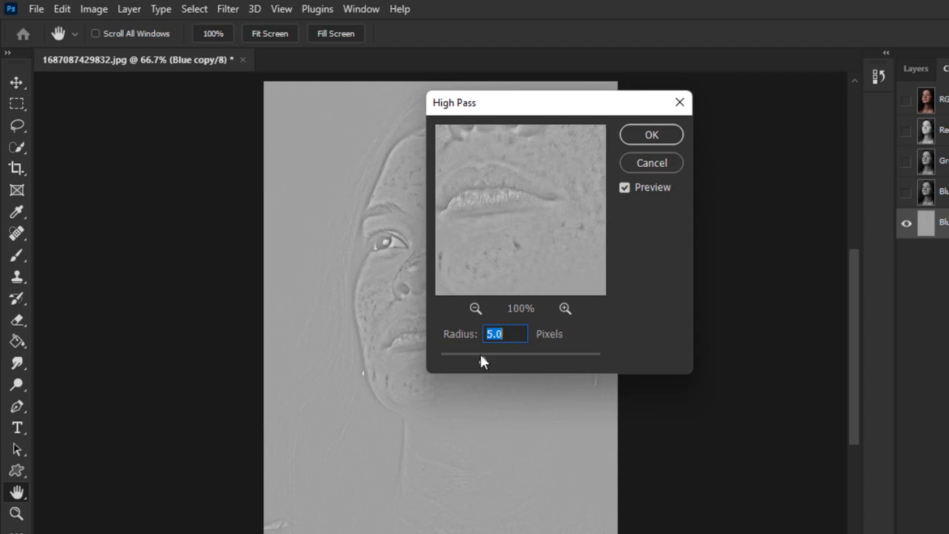
pyautogui.write('10')
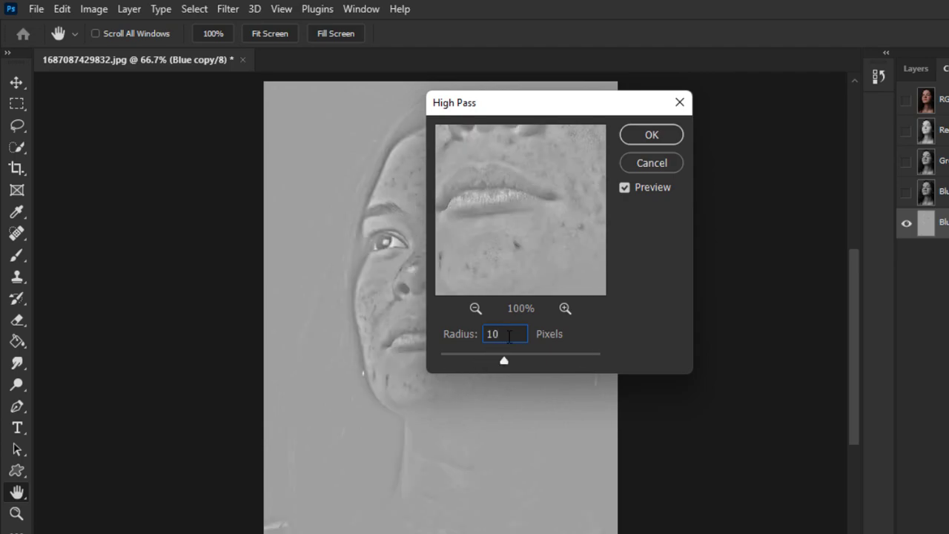
pyautogui.click(640, 135)
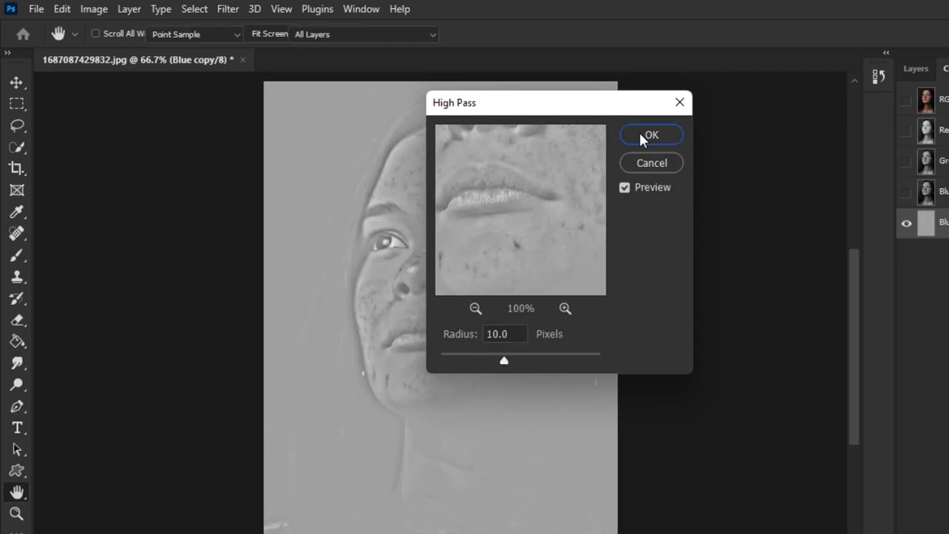
# Run Calculations on the Blue copy channel with itself using Hard Light blending at 100% opacity, output to a new channel
pyautogui.click(95, 9)
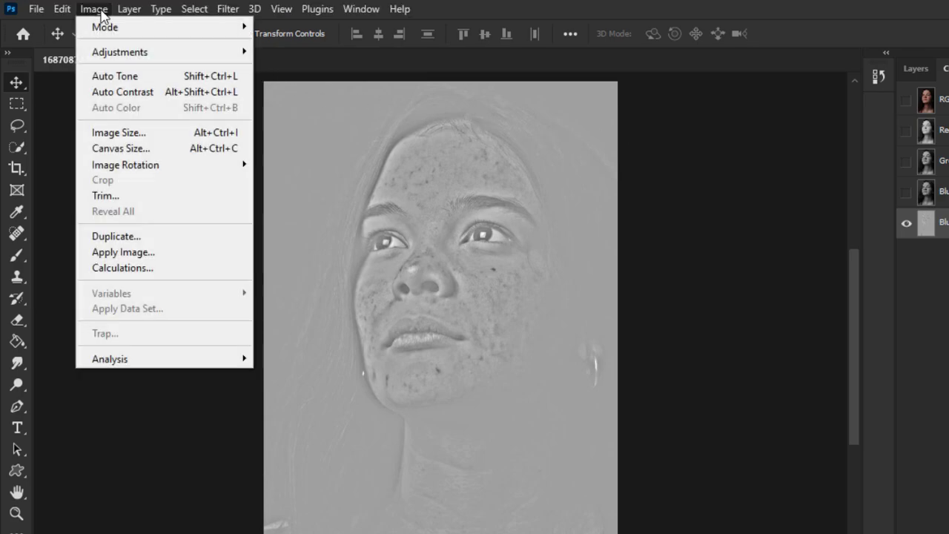
pyautogui.click(120, 269)
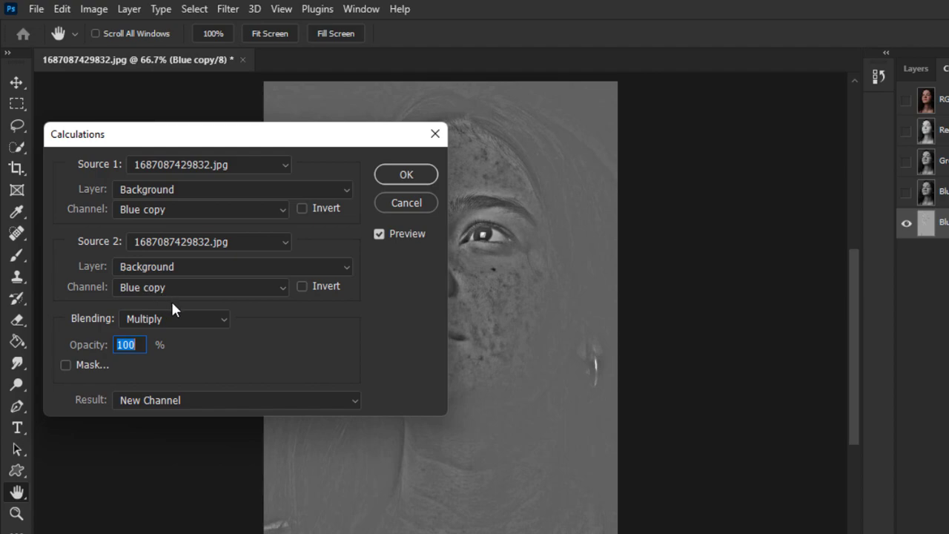
pyautogui.click(189, 319)
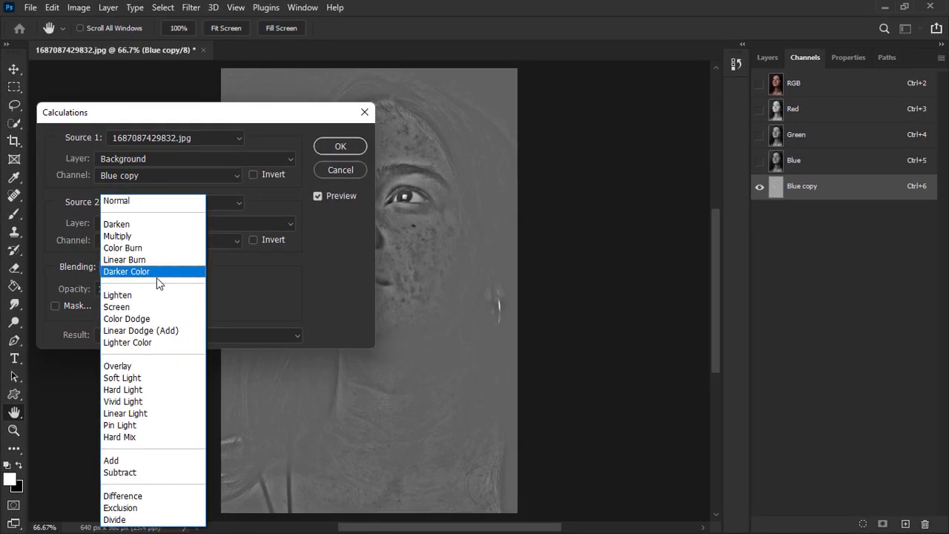
pyautogui.click(125, 391)
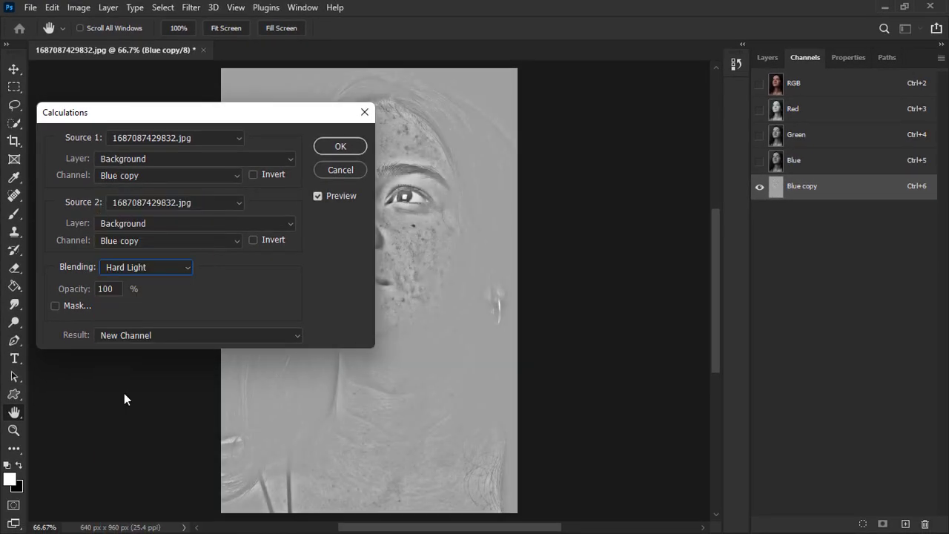
pyautogui.click(340, 148)
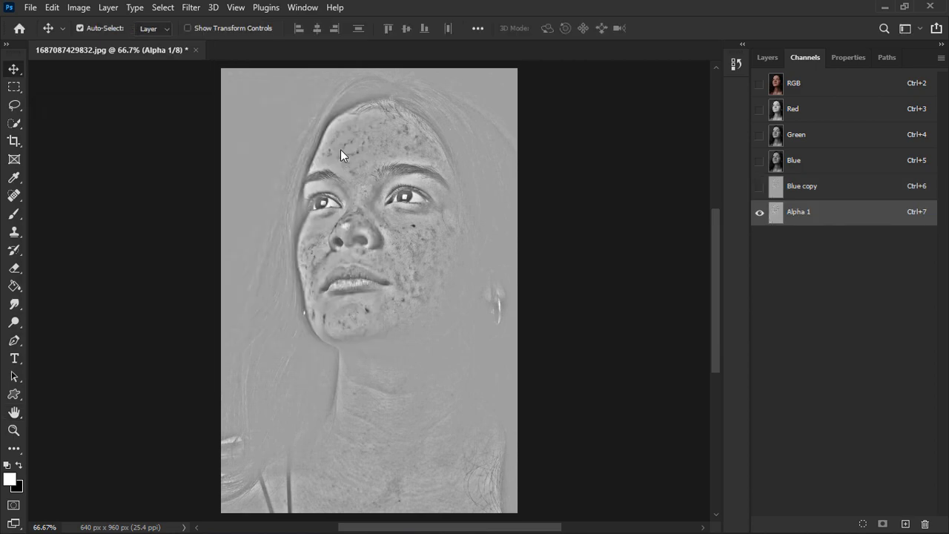
# Repeat the Hard Light Calculations three more times, each time blending the newest alpha channel with itself into a new channel
pyautogui.click(78, 7)
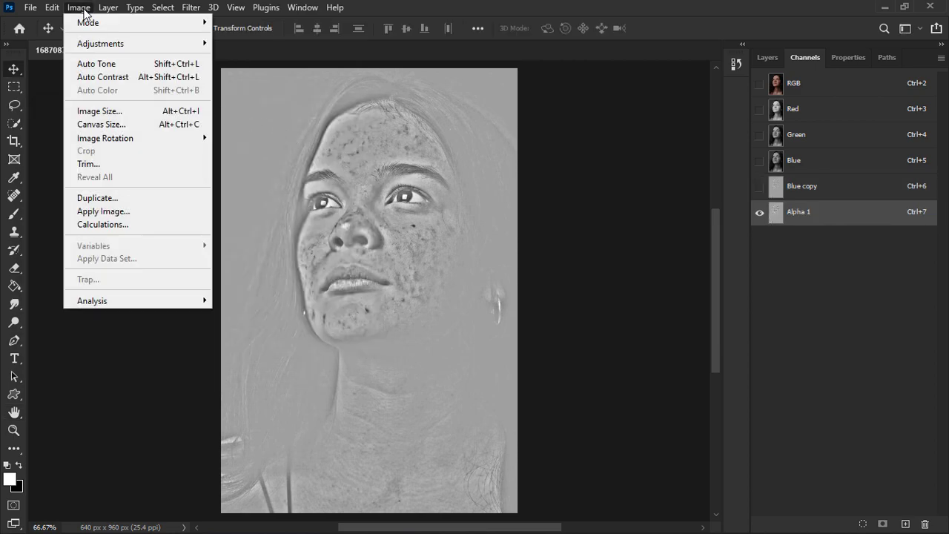
pyautogui.click(97, 225)
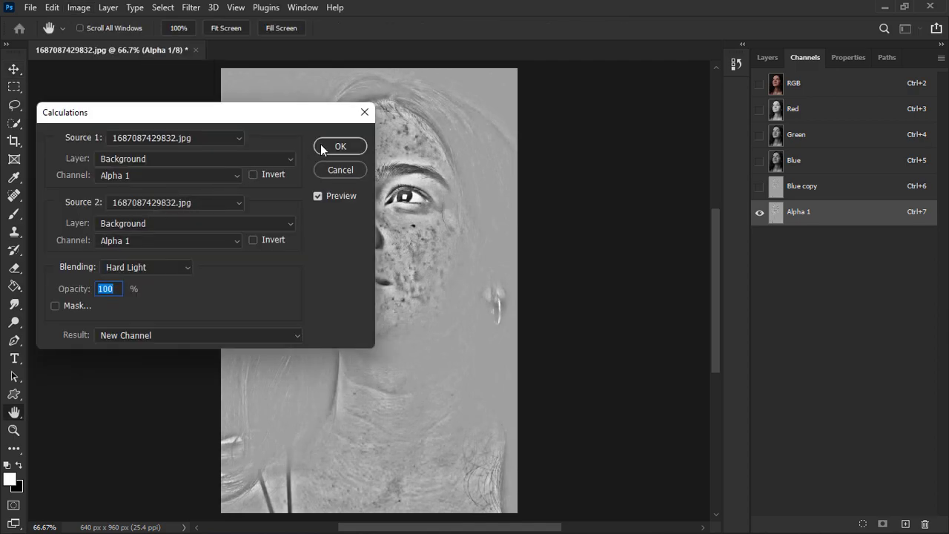
pyautogui.click(323, 148)
pyautogui.click(78, 7)
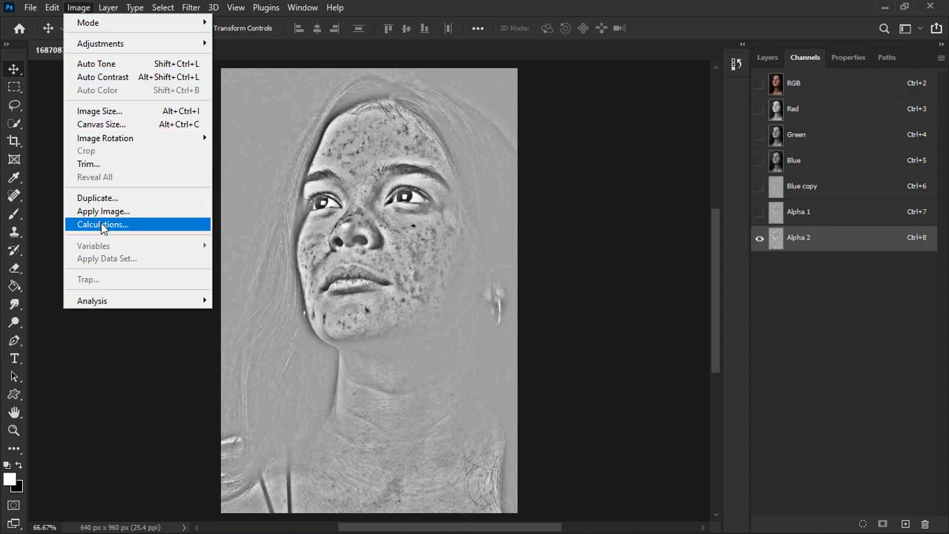
pyautogui.click(102, 226)
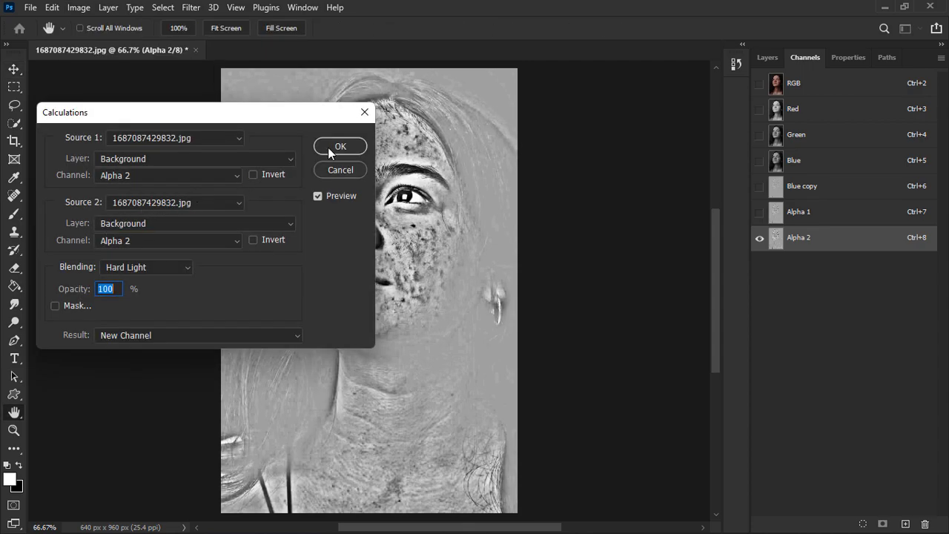
pyautogui.click(331, 147)
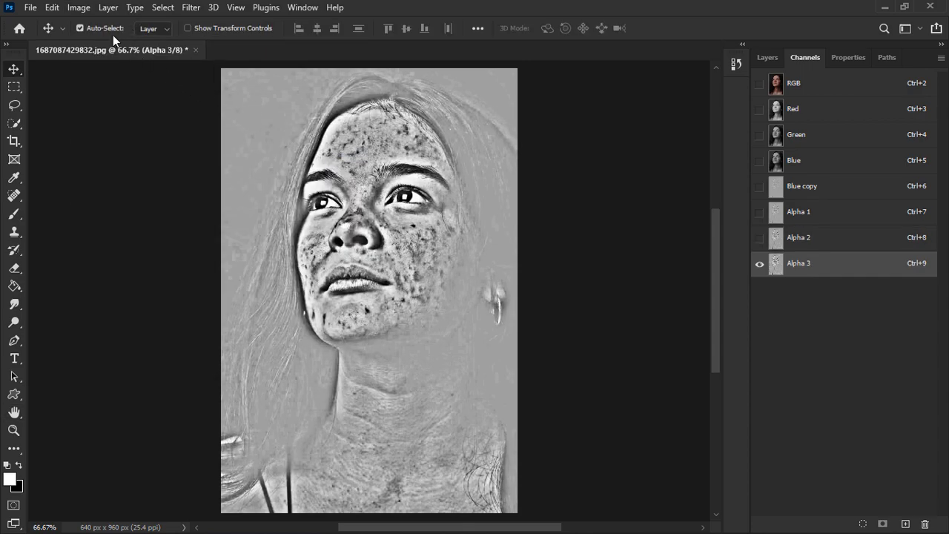
pyautogui.click(78, 7)
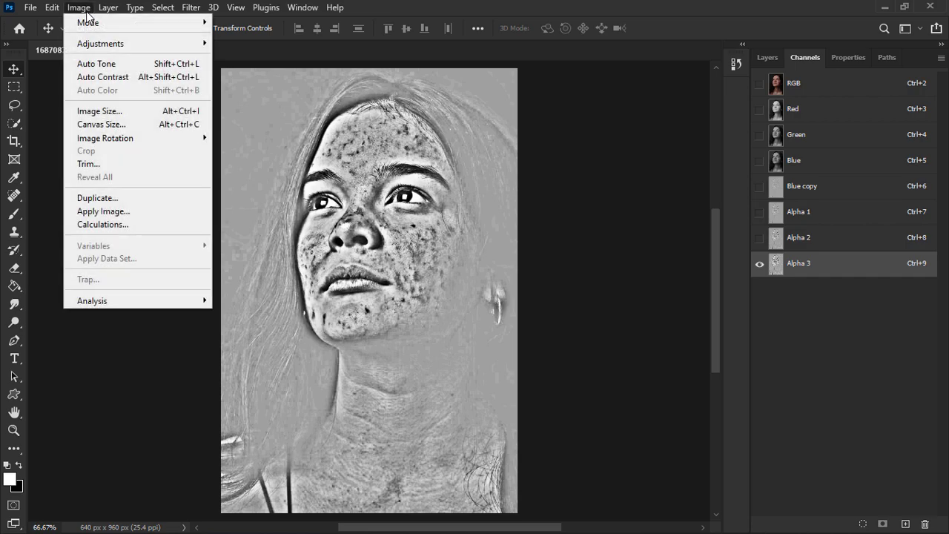
pyautogui.click(117, 225)
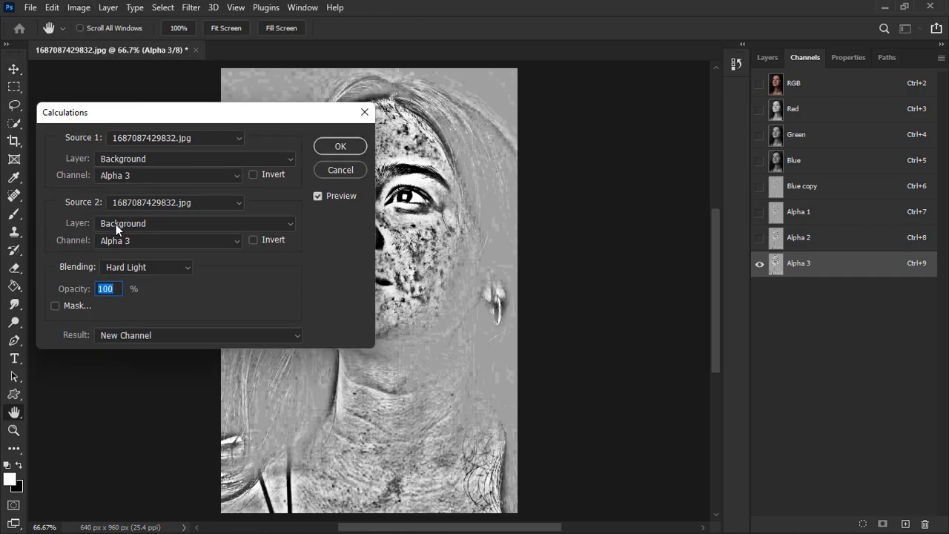
pyautogui.click(331, 147)
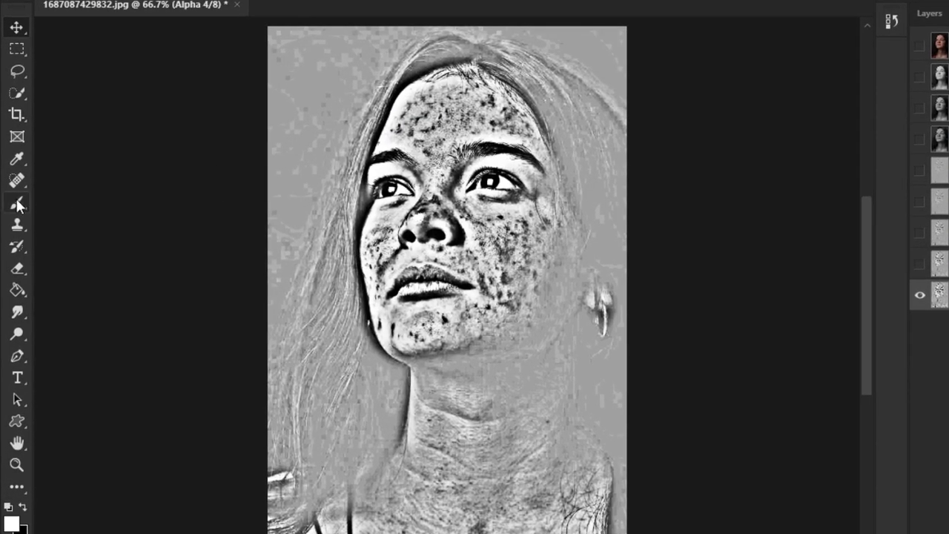
# Set up the Brush tool with 100% opacity and 100% flow, and reduce the soft brush to about 50 px
pyautogui.rightClick(18, 206)
pyautogui.click(76, 199)
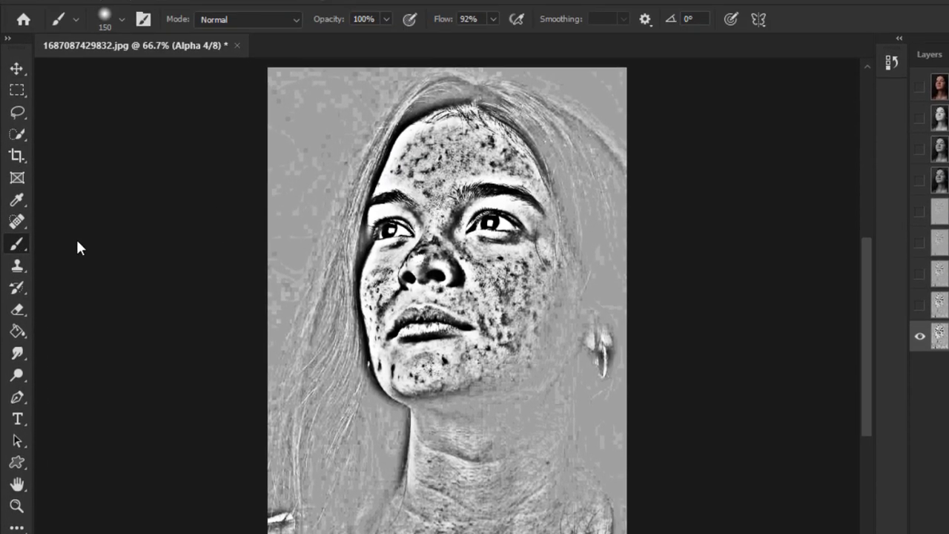
pyautogui.click(386, 17)
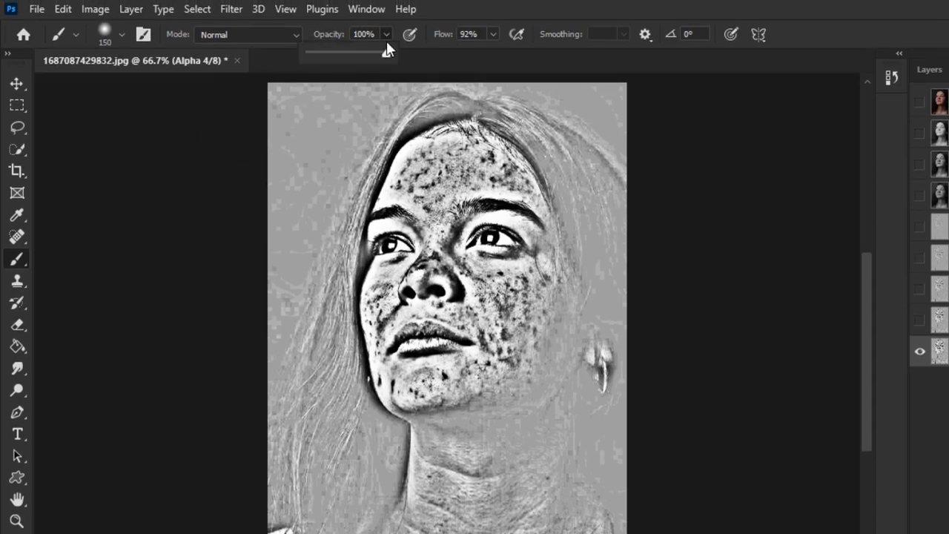
pyautogui.click(495, 35)
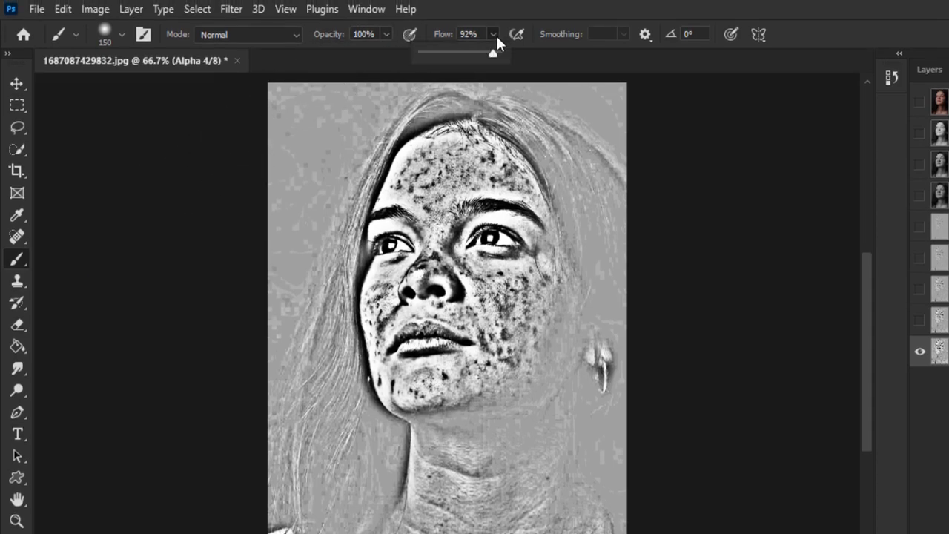
pyautogui.click(520, 56)
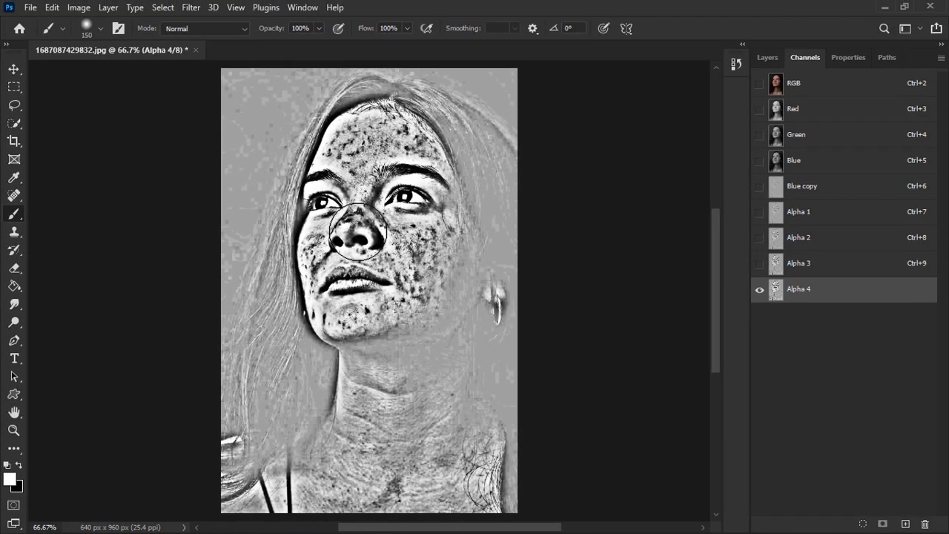
pyautogui.rightClick(358, 231)
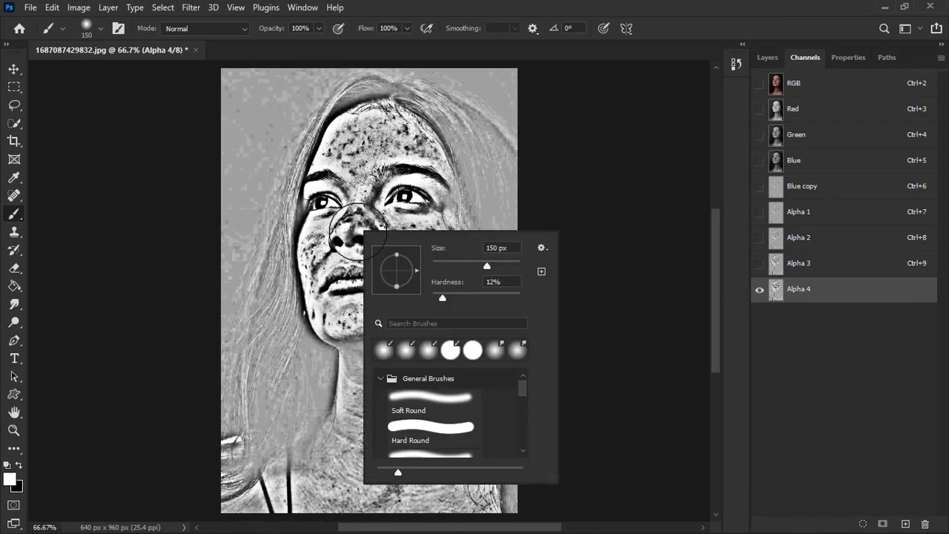
pyautogui.moveTo(483, 266); pyautogui.dragTo(471, 266)
pyautogui.press('Return')
# Paint white over the eyes, eyebrows, lips, nostrils, hair, background, neck and chest in the Alpha 4 channel, leaving only the facial skin
pyautogui.moveTo(390, 201)
pyautogui.mouseDown()
pyautogui.moveTo(408, 208)
pyautogui.moveTo(397, 201)
pyautogui.moveTo(409, 197)
pyautogui.mouseUp()
pyautogui.moveTo(330, 202); pyautogui.dragTo(324, 205)
pyautogui.moveTo(391, 180)
pyautogui.mouseDown()
pyautogui.moveTo(415, 174)
pyautogui.moveTo(435, 191)
pyautogui.mouseUp()
pyautogui.moveTo(350, 179); pyautogui.dragTo(317, 198)
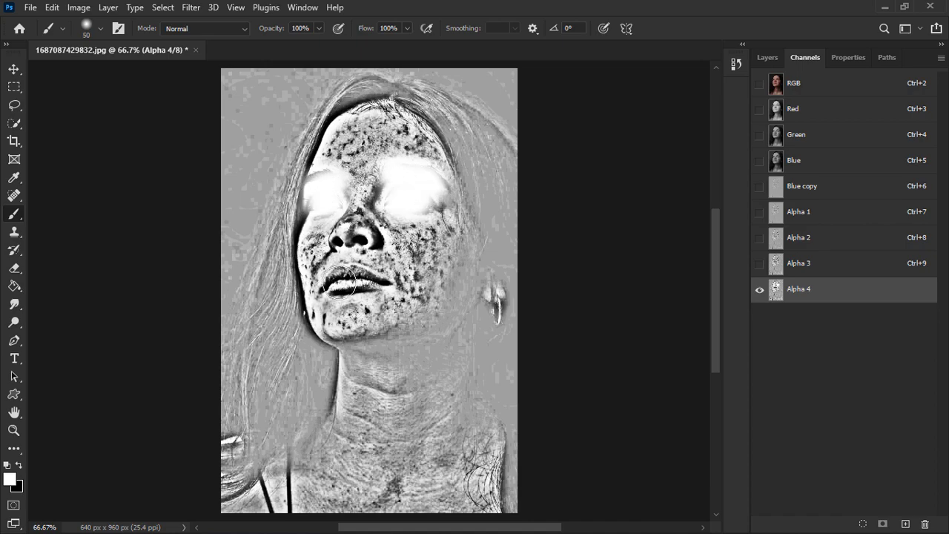
pyautogui.moveTo(327, 286)
pyautogui.mouseDown()
pyautogui.moveTo(384, 283)
pyautogui.moveTo(343, 288)
pyautogui.mouseUp()
pyautogui.moveTo(336, 239); pyautogui.dragTo(373, 241)
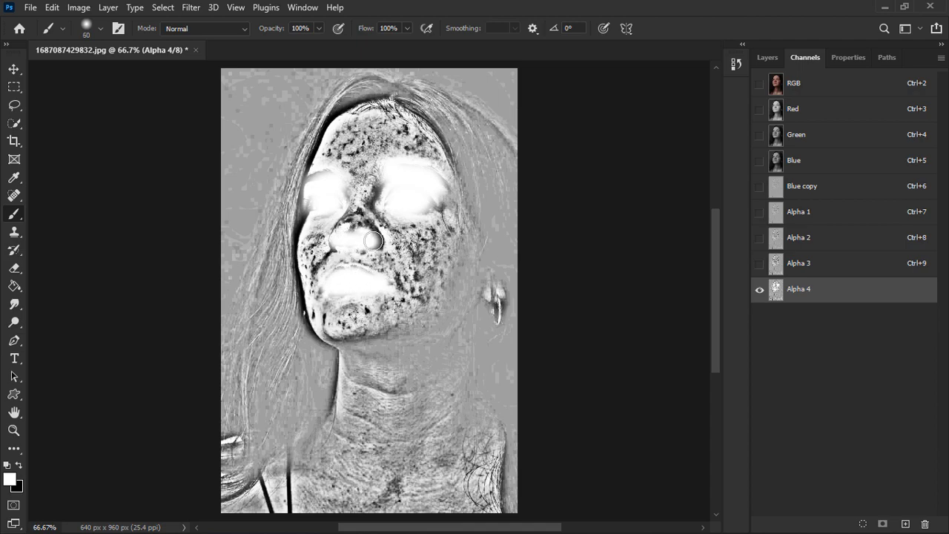
pyautogui.moveTo(237, 75)
pyautogui.mouseDown()
pyautogui.moveTo(212, 192)
pyautogui.moveTo(284, 95)
pyautogui.moveTo(261, 201)
pyautogui.moveTo(320, 72)
pyautogui.moveTo(364, 81)
pyautogui.moveTo(354, 77)
pyautogui.moveTo(455, 74)
pyautogui.moveTo(476, 126)
pyautogui.moveTo(457, 99)
pyautogui.moveTo(511, 66)
pyautogui.moveTo(466, 106)
pyautogui.moveTo(503, 227)
pyautogui.moveTo(502, 300)
pyautogui.moveTo(522, 312)
pyautogui.moveTo(519, 407)
pyautogui.moveTo(499, 416)
pyautogui.moveTo(501, 482)
pyautogui.moveTo(510, 495)
pyautogui.moveTo(187, 499)
pyautogui.moveTo(372, 495)
pyautogui.moveTo(240, 453)
pyautogui.moveTo(219, 231)
pyautogui.moveTo(254, 199)
pyautogui.moveTo(280, 195)
pyautogui.moveTo(259, 330)
pyautogui.moveTo(282, 393)
pyautogui.moveTo(330, 374)
pyautogui.moveTo(289, 373)
pyautogui.moveTo(439, 442)
pyautogui.moveTo(387, 450)
pyautogui.moveTo(476, 454)
pyautogui.moveTo(496, 380)
pyautogui.moveTo(310, 377)
pyautogui.moveTo(270, 285)
pyautogui.moveTo(270, 299)
pyautogui.moveTo(264, 236)
pyautogui.moveTo(264, 277)
pyautogui.moveTo(271, 262)
pyautogui.moveTo(297, 333)
pyautogui.mouseUp()
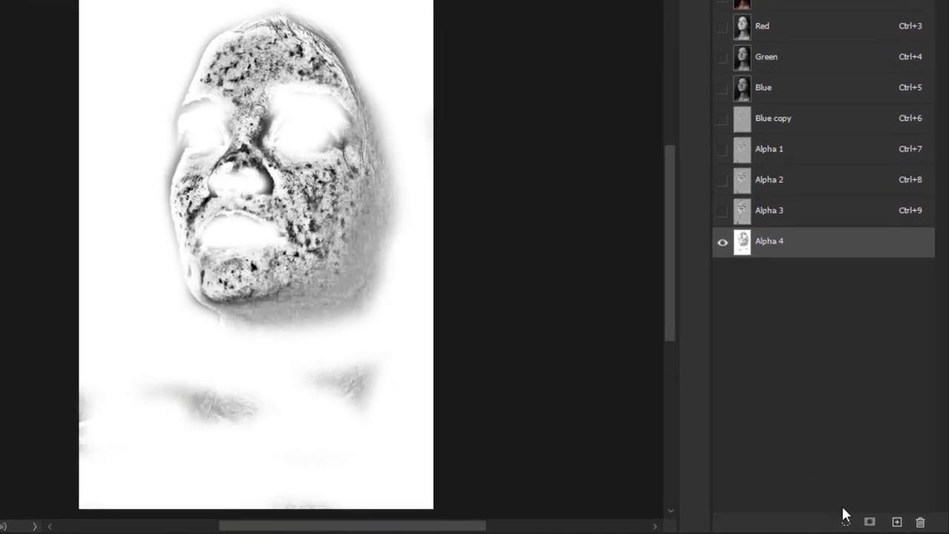
# Load the Alpha 4 channel as a selection, return to the RGB composite and invert the selection
pyautogui.click(845, 523)
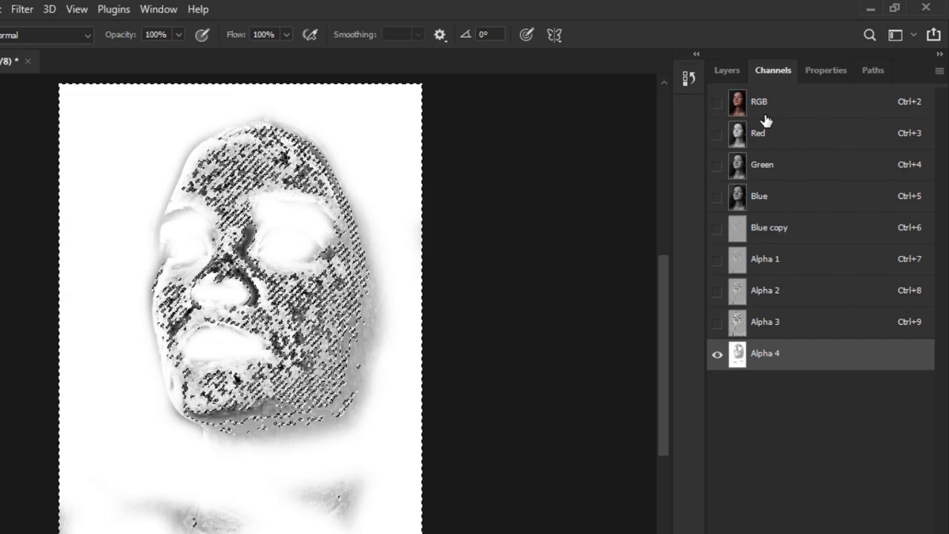
pyautogui.click(766, 119)
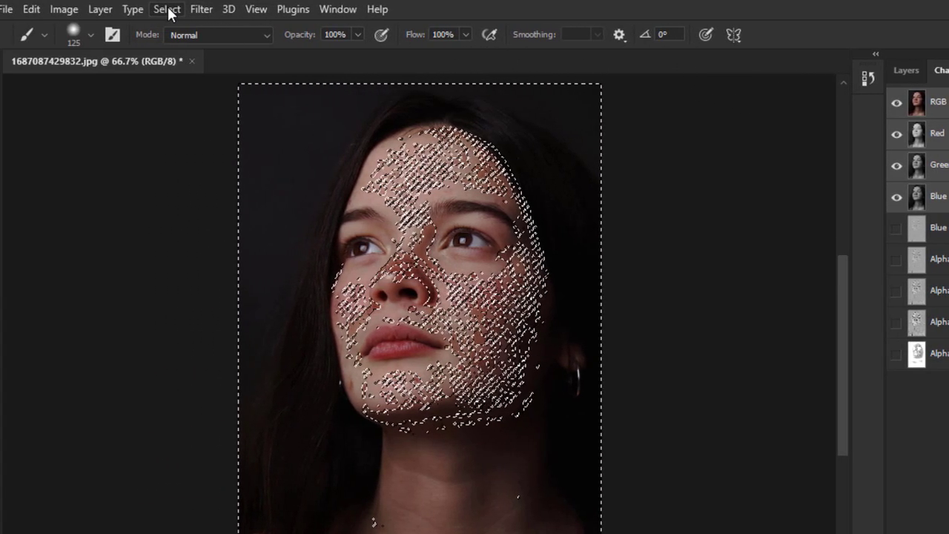
pyautogui.click(167, 9)
pyautogui.click(181, 75)
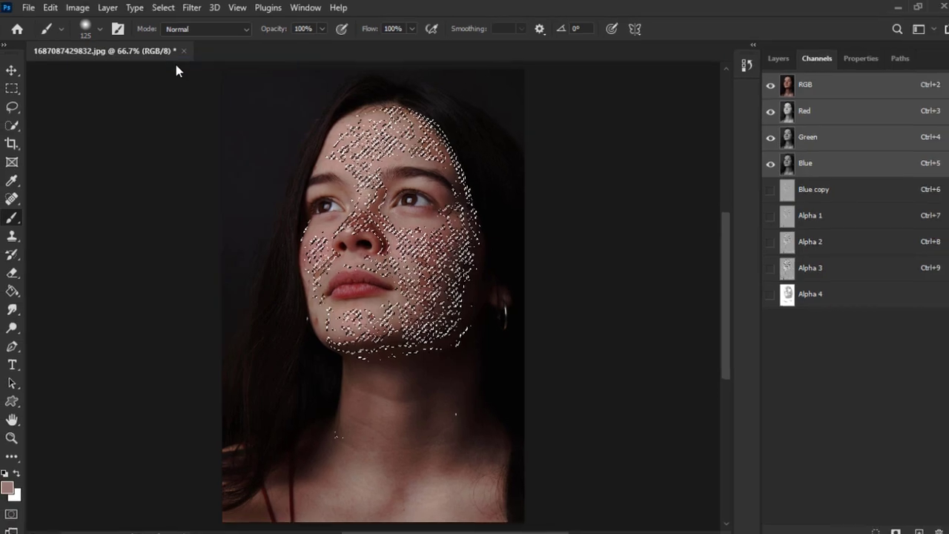
# Add a Curves adjustment layer masked by the selection and raise the RGB midtones from input 130 to output 159
pyautogui.click(769, 59)
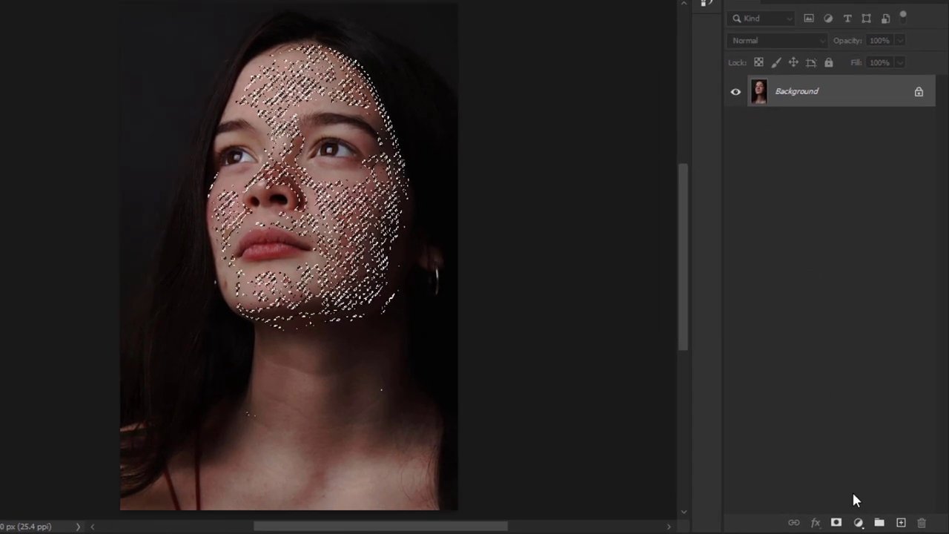
pyautogui.click(857, 523)
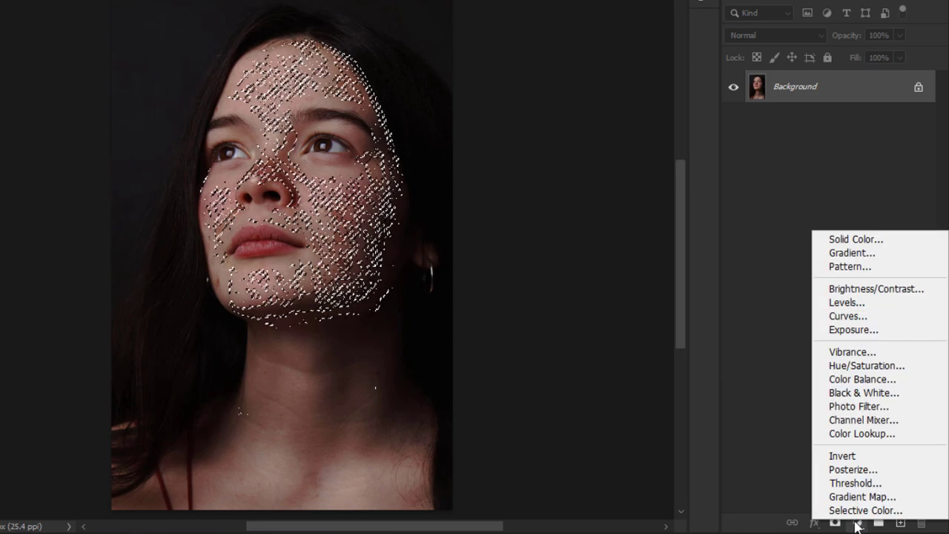
pyautogui.click(839, 316)
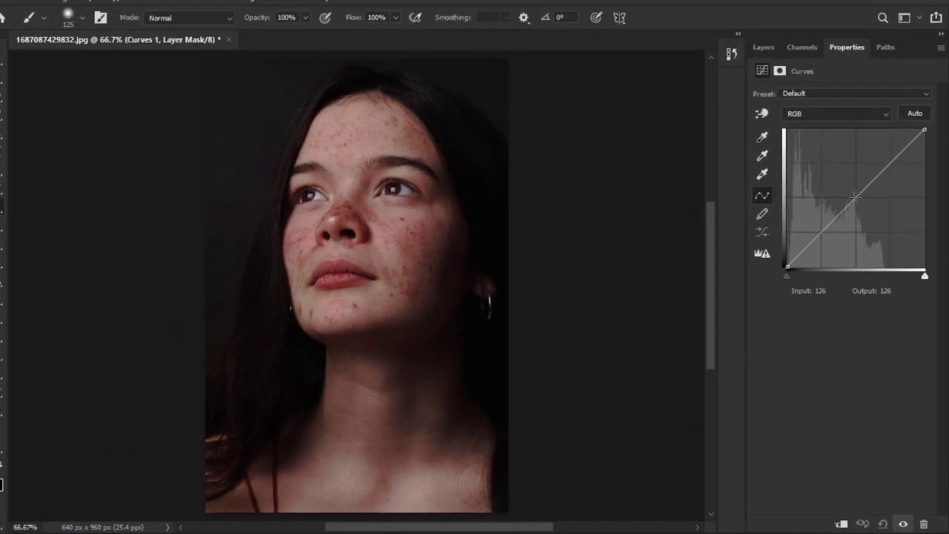
pyautogui.moveTo(844, 163); pyautogui.dragTo(844, 158)
pyautogui.moveTo(858, 199); pyautogui.dragTo(859, 193)
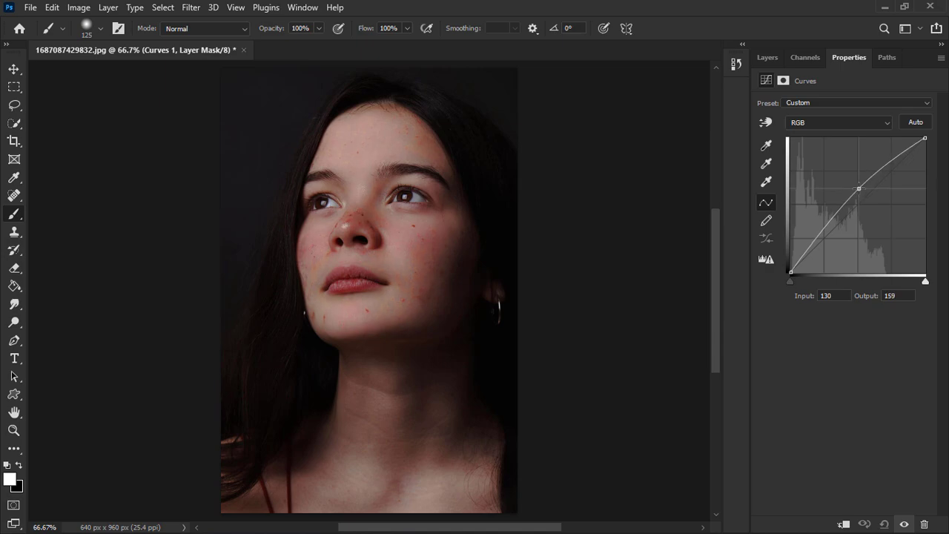
# Add a new empty layer above the Curves adjustment layer
pyautogui.click(760, 59)
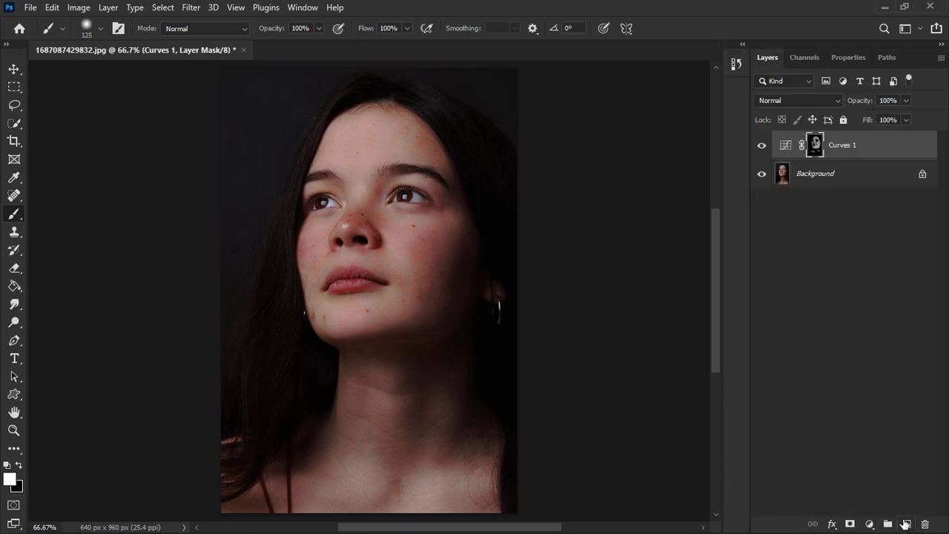
pyautogui.click(906, 524)
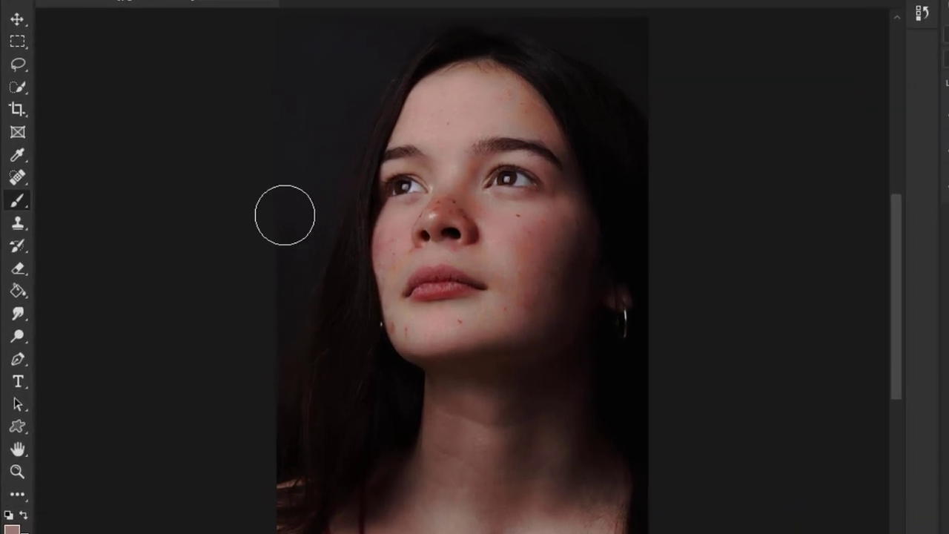
# Heal the blemishes on the chin and around the jaw on Layer 1 using the Spot Healing Brush at size 25
pyautogui.rightClick(21, 180)
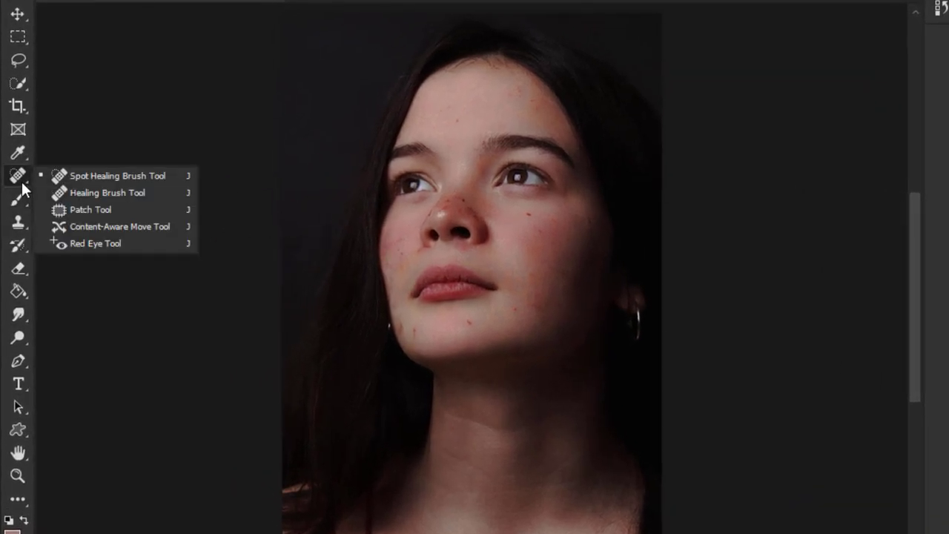
pyautogui.click(142, 175)
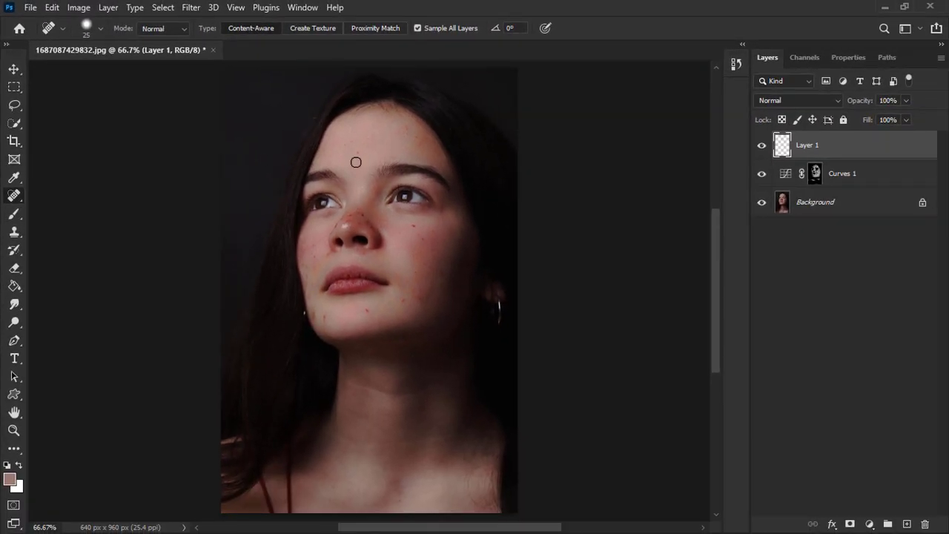
pyautogui.hotkey('ctrl', '+')
pyautogui.hotkey('ctrl', '+')
pyautogui.click(365, 341)
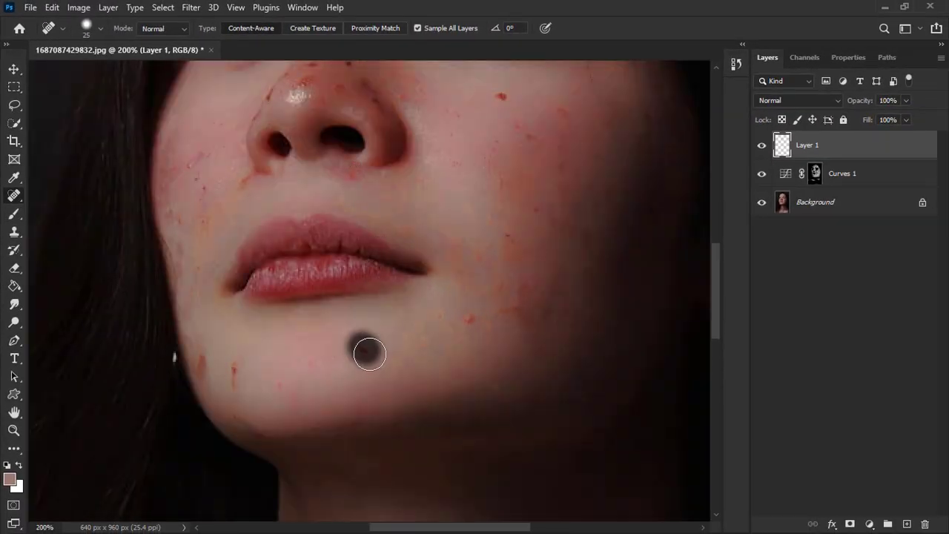
pyautogui.click(468, 319)
pyautogui.moveTo(467, 318); pyautogui.dragTo(445, 316)
pyautogui.moveTo(240, 356); pyautogui.dragTo(235, 381)
pyautogui.click(206, 350)
# Remove the red spots and patches from the cheek on the shadowed side of the face with the Spot Healing Brush
pyautogui.click(509, 238)
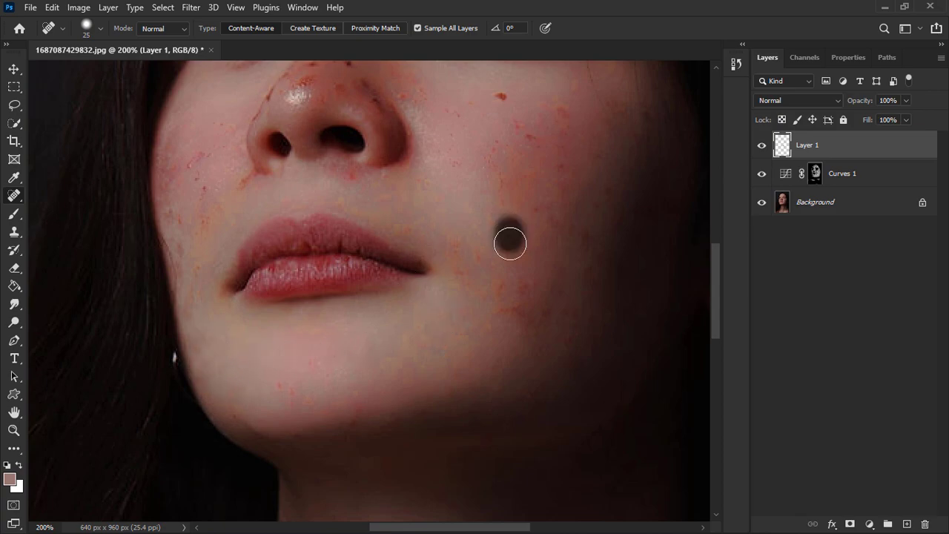
pyautogui.click(614, 195)
pyautogui.click(520, 120)
pyautogui.click(455, 120)
pyautogui.click(519, 310)
pyautogui.click(477, 255)
pyautogui.click(497, 165)
pyautogui.click(557, 168)
pyautogui.click(541, 208)
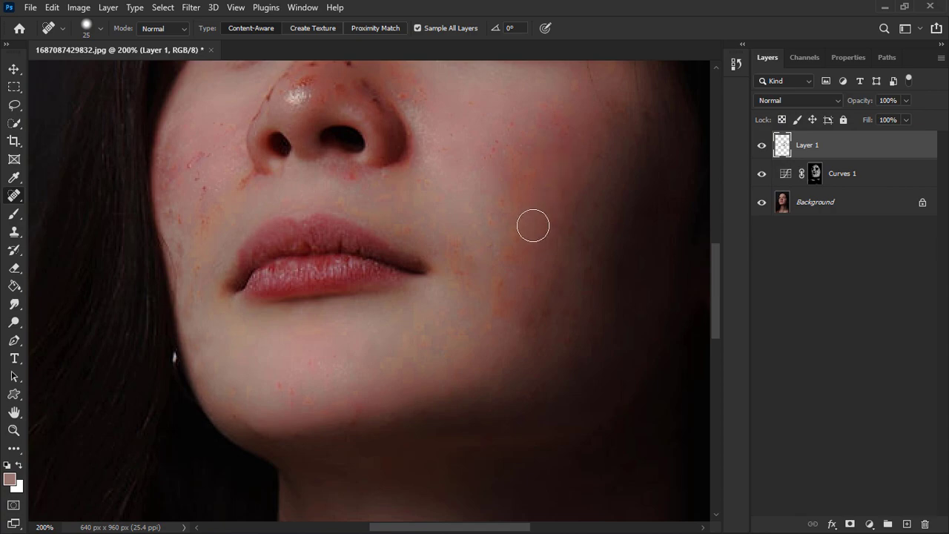
# Heal the redness beneath the nostrils and the blemishes on the cheek beside the hair on the lit side
pyautogui.click(239, 175)
pyautogui.click(349, 178)
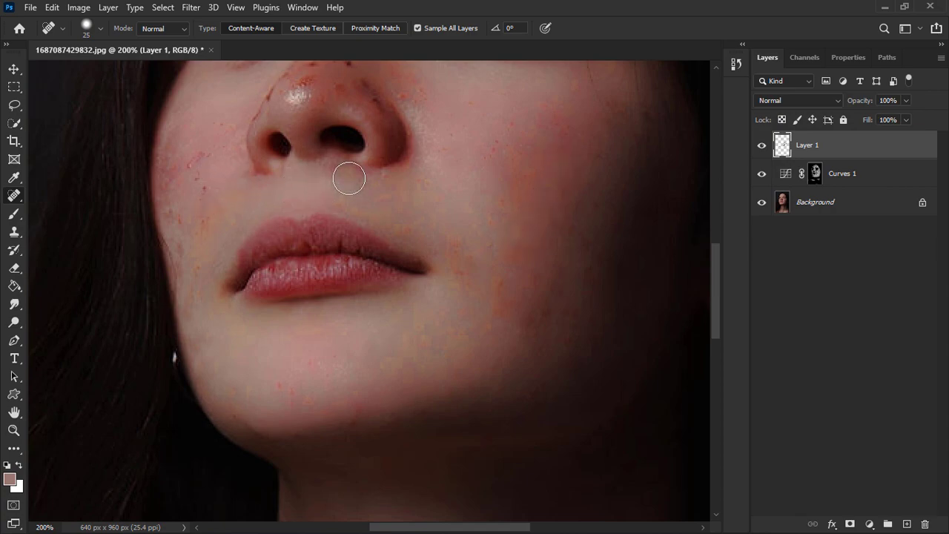
pyautogui.click(199, 167)
pyautogui.click(201, 216)
pyautogui.click(224, 124)
pyautogui.click(184, 211)
pyautogui.click(193, 274)
pyautogui.click(181, 177)
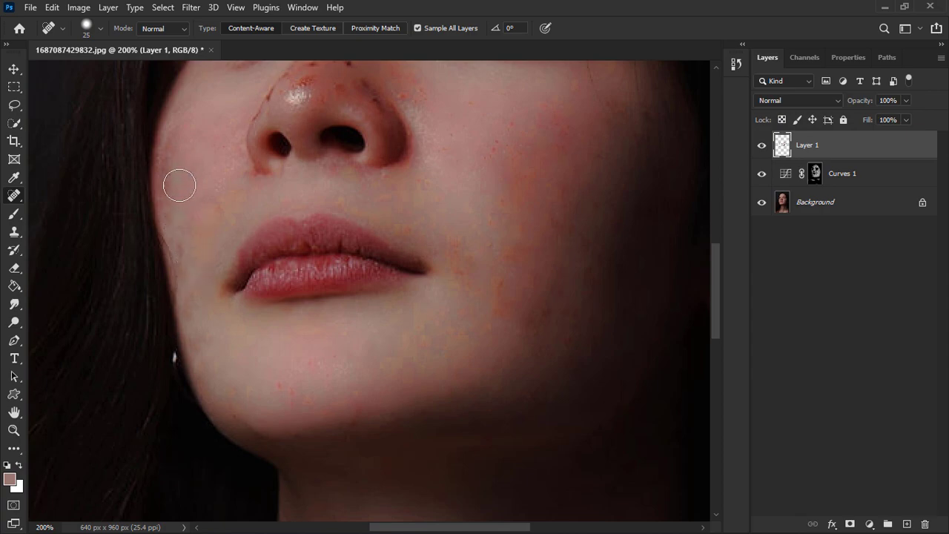
# Heal the spots on the nose tip, bridge and sides and on the adjoining cheek with the Spot Healing Brush
pyautogui.scroll(2, 181, 193)
pyautogui.click(245, 248)
pyautogui.moveTo(331, 123)
pyautogui.mouseDown()
pyautogui.moveTo(302, 160)
pyautogui.moveTo(339, 109)
pyautogui.moveTo(368, 172)
pyautogui.mouseUp()
pyautogui.click(348, 120)
pyautogui.click(407, 157)
pyautogui.click(490, 216)
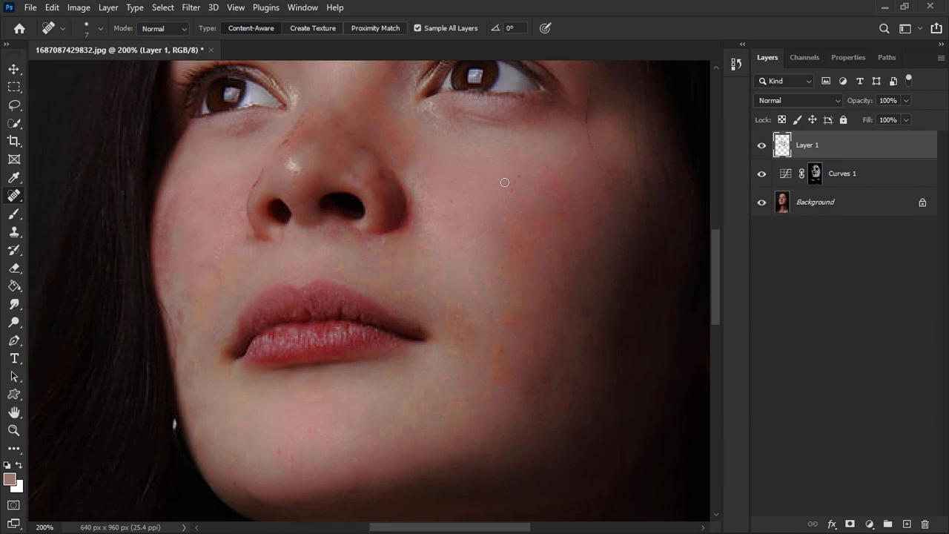
# Heal the red spots across the forehead and near the hairline with the Spot Healing Brush at size 9
pyautogui.scroll(5, 504, 182)
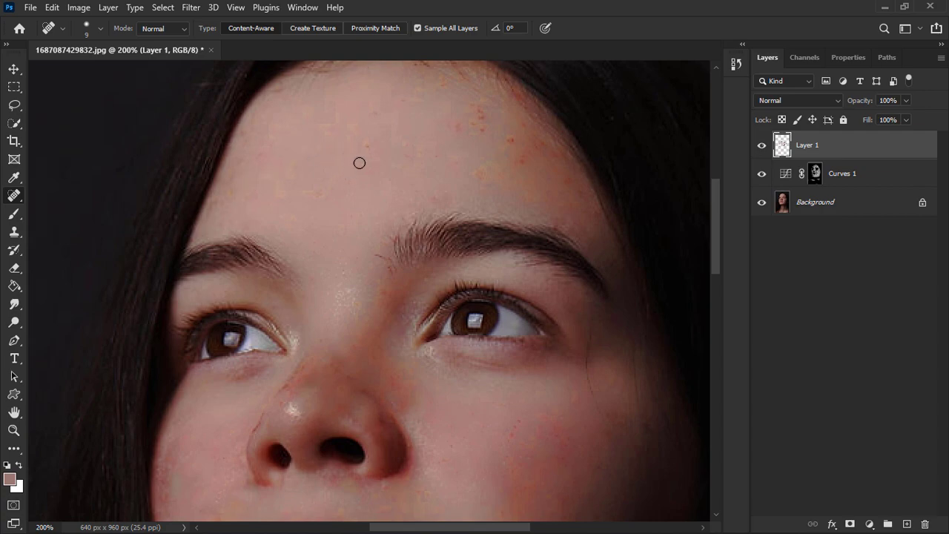
pyautogui.moveTo(480, 107); pyautogui.dragTo(445, 128)
pyautogui.click(406, 100)
pyautogui.moveTo(529, 154); pyautogui.dragTo(529, 131)
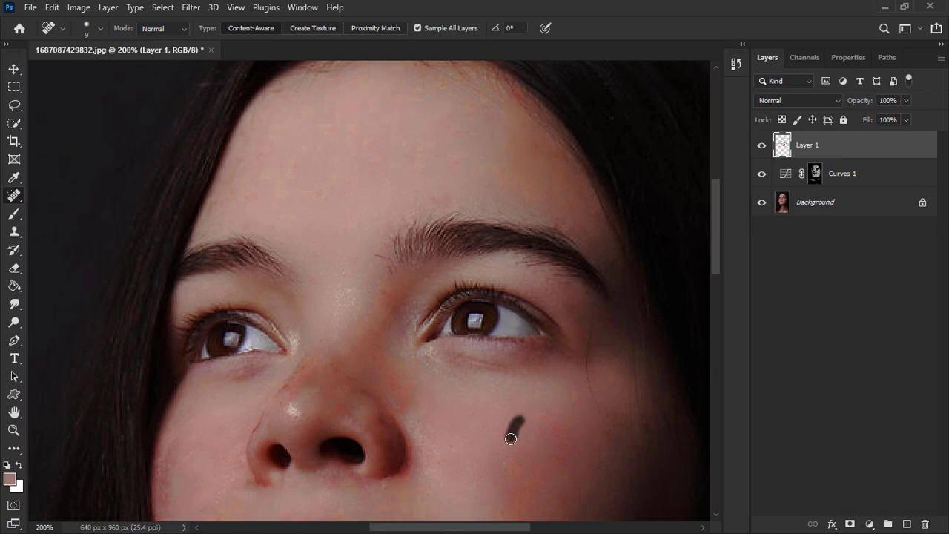
# Enlarge the healing brush to 15 and heal the reddish outer edge of the cheek on the lit side
pyautogui.hotkey('ctrl', '-')
pyautogui.scroll(-3, 413, 266)
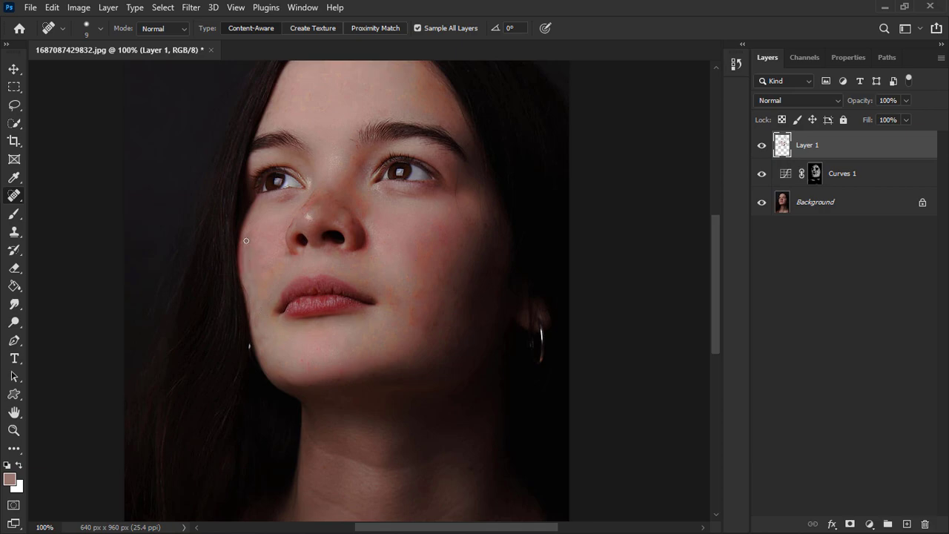
pyautogui.press(']')
pyautogui.press(']')
pyautogui.moveTo(244, 242)
pyautogui.mouseDown()
pyautogui.moveTo(258, 280)
pyautogui.moveTo(243, 280)
pyautogui.mouseUp()
pyautogui.hotkey('ctrl', '-')
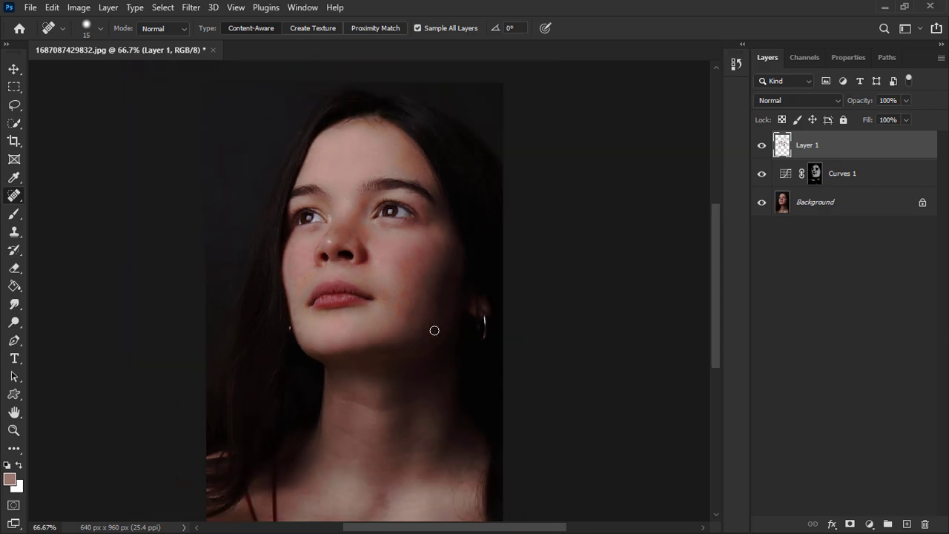
# Group Layer 1 with the Curves 1 adjustment layer and toggle the group's visibility to compare before and after
pyautogui.press('v')
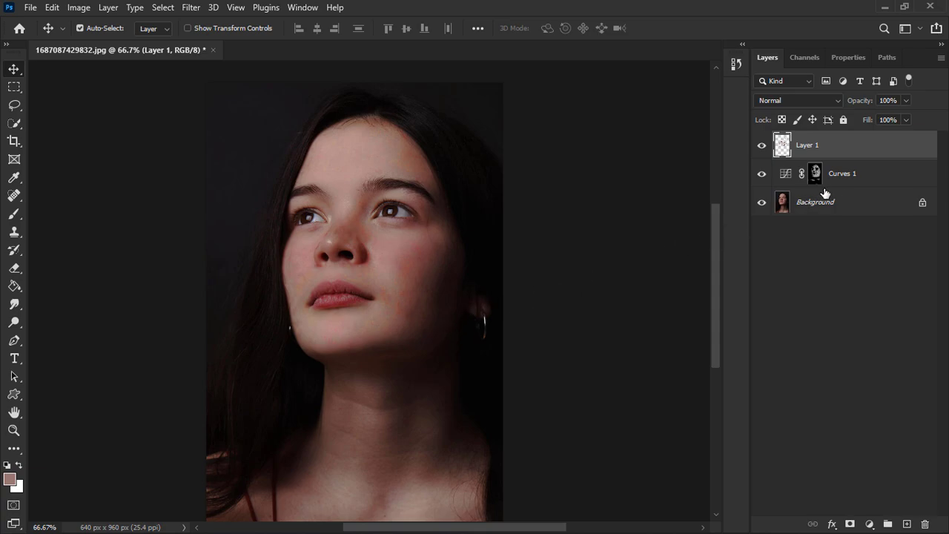
pyautogui.keyDown('ctrl'); pyautogui.click(845, 174); pyautogui.keyUp('ctrl')
pyautogui.hotkey('ctrl', 'g')
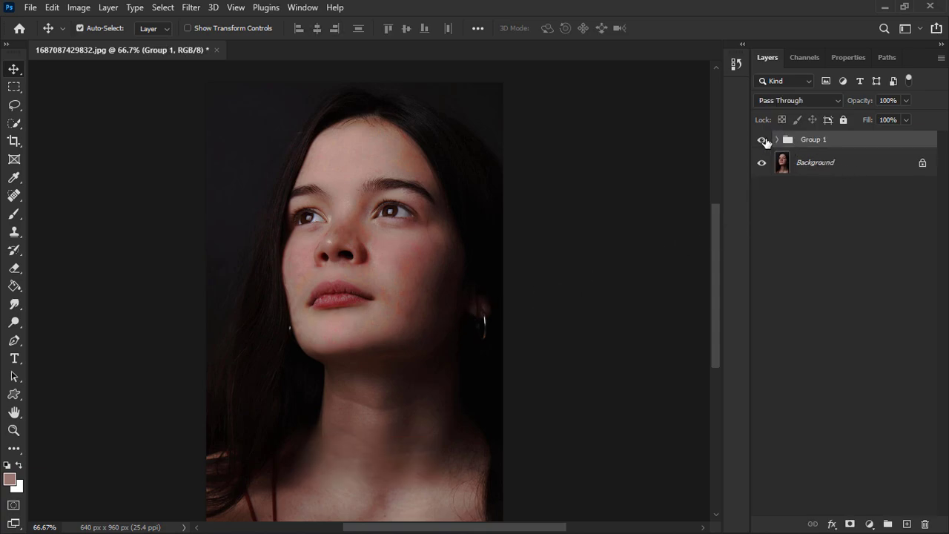
pyautogui.click(765, 141)
pyautogui.click(764, 140)
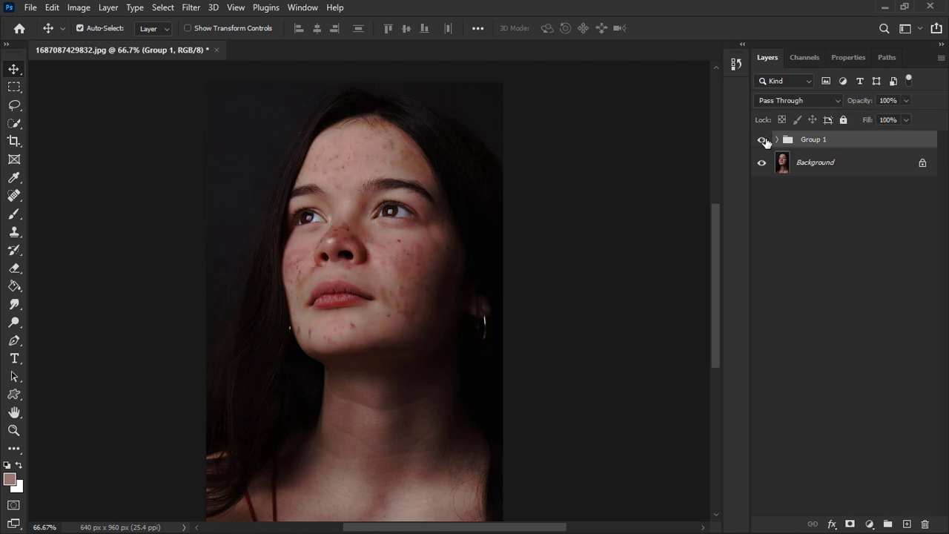